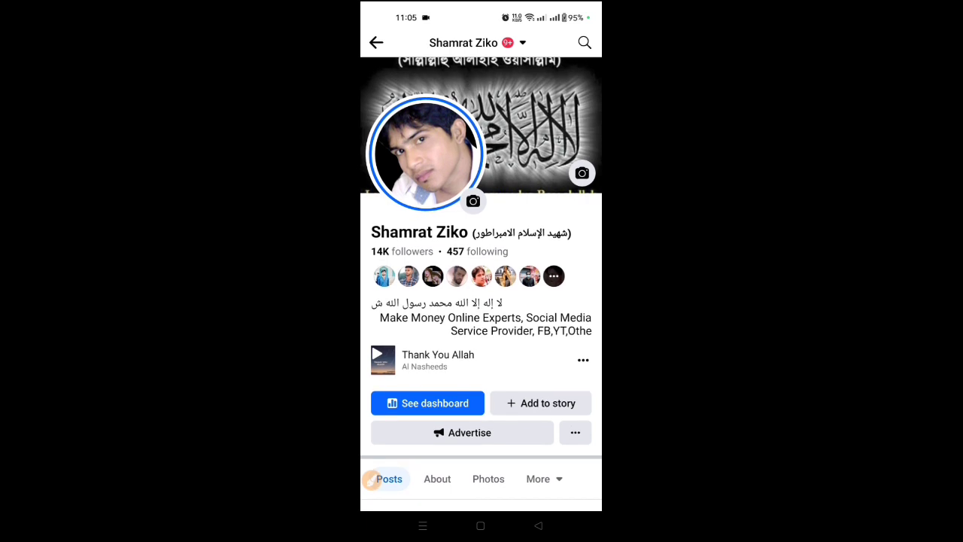
# Step: Leave the profile page and return to the News Feed
pyautogui.click(376, 42)
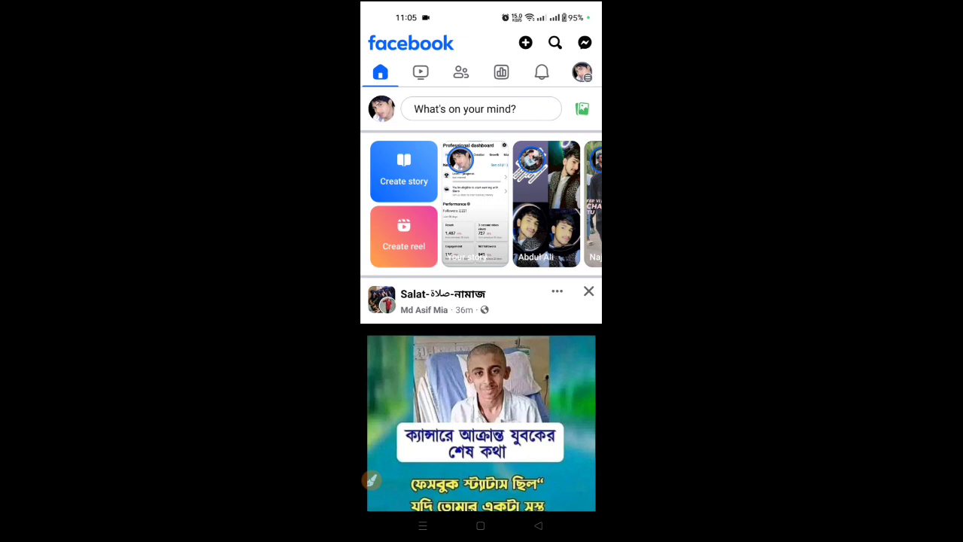
pyautogui.click(481, 109)
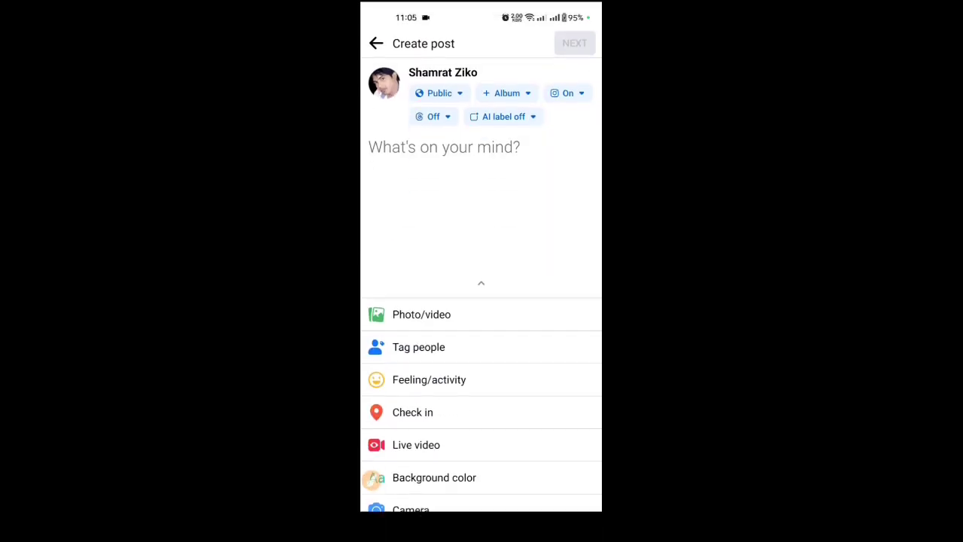
pyautogui.click(373, 478)
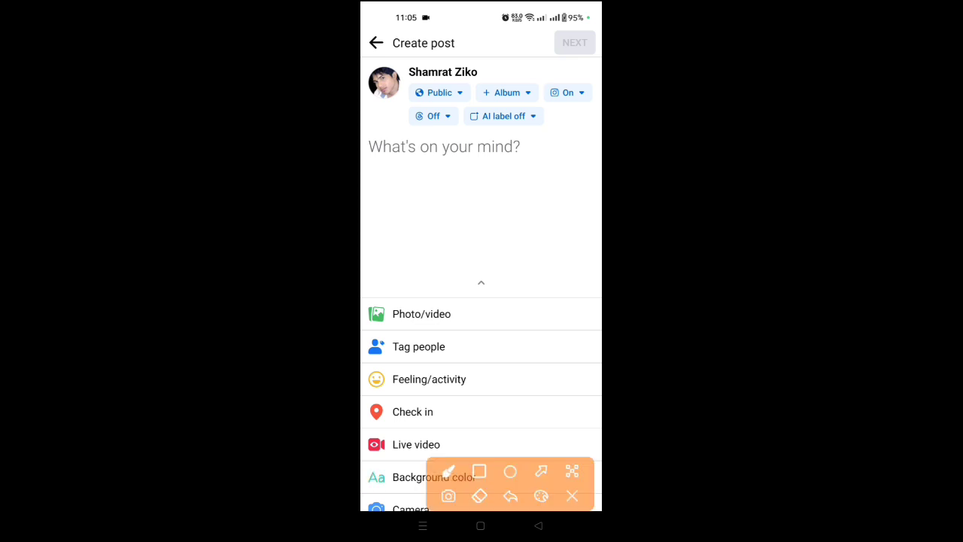
pyautogui.click(479, 472)
pyautogui.moveTo(463, 104); pyautogui.dragTo(549, 133)
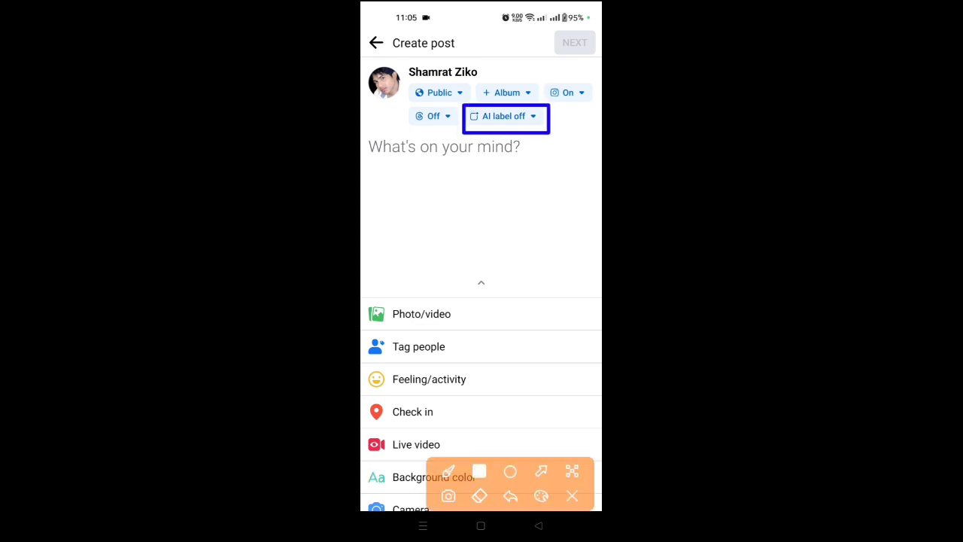
pyautogui.click(572, 495)
# Step: Discard the post composer and start a new reel from a gallery video
pyautogui.press('Escape')
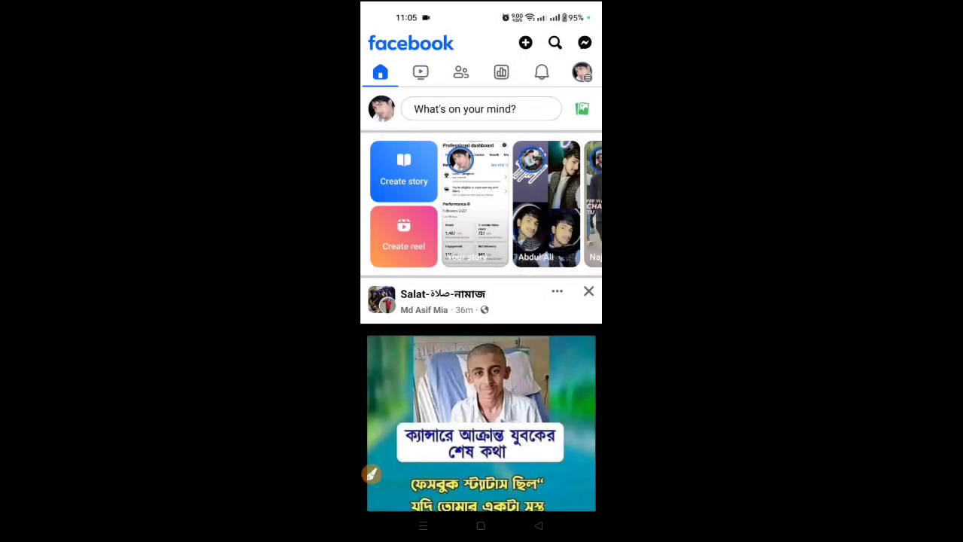
pyautogui.click(403, 237)
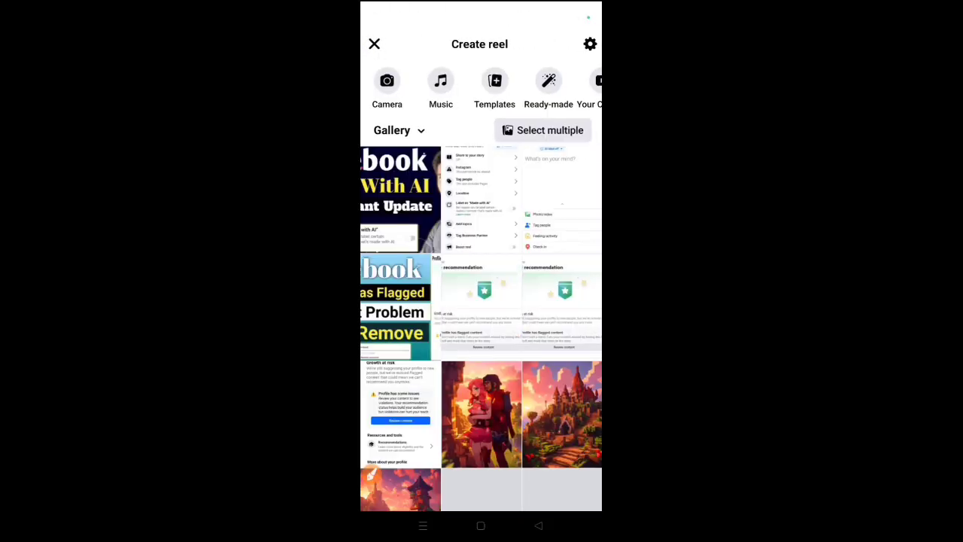
pyautogui.scroll(-5, 482, 301)
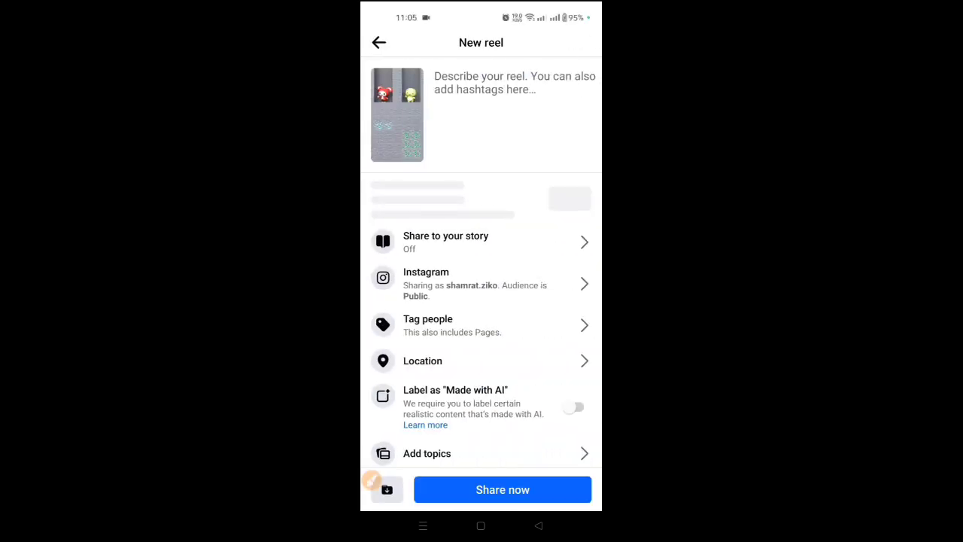
pyautogui.scroll(-3, 481, 301)
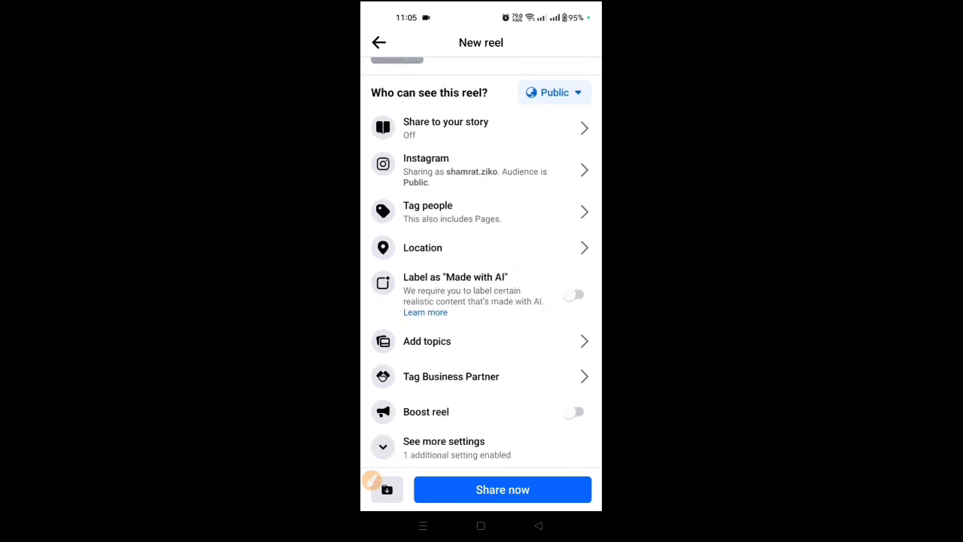
pyautogui.click(372, 480)
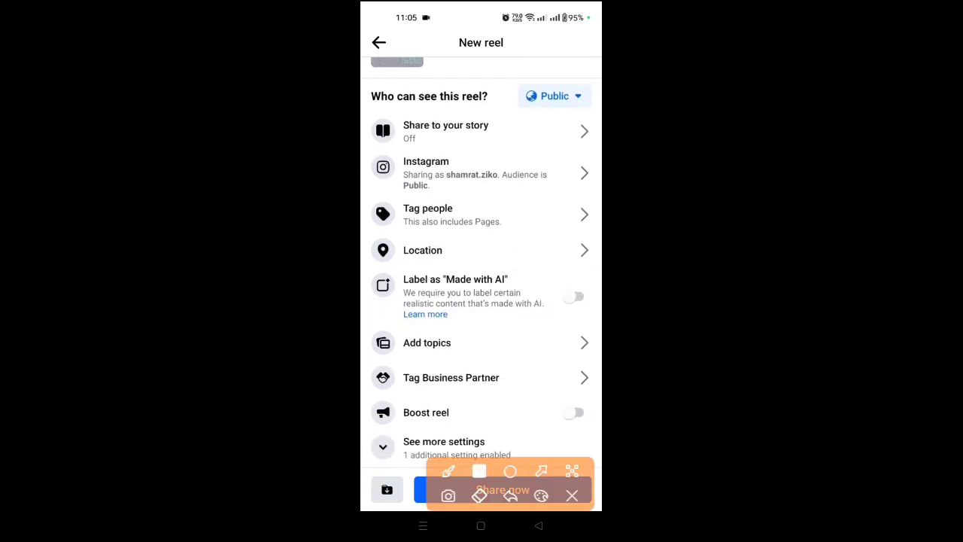
pyautogui.moveTo(367, 263); pyautogui.dragTo(597, 324)
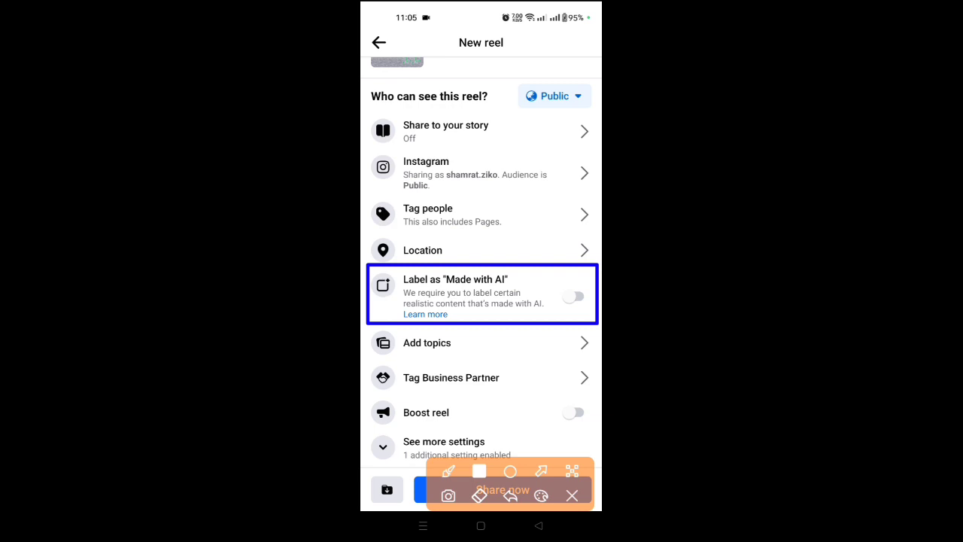
# Step: Review the reel's share settings with 'Label as Made with AI' left off, then return to the gallery picker
pyautogui.click(572, 495)
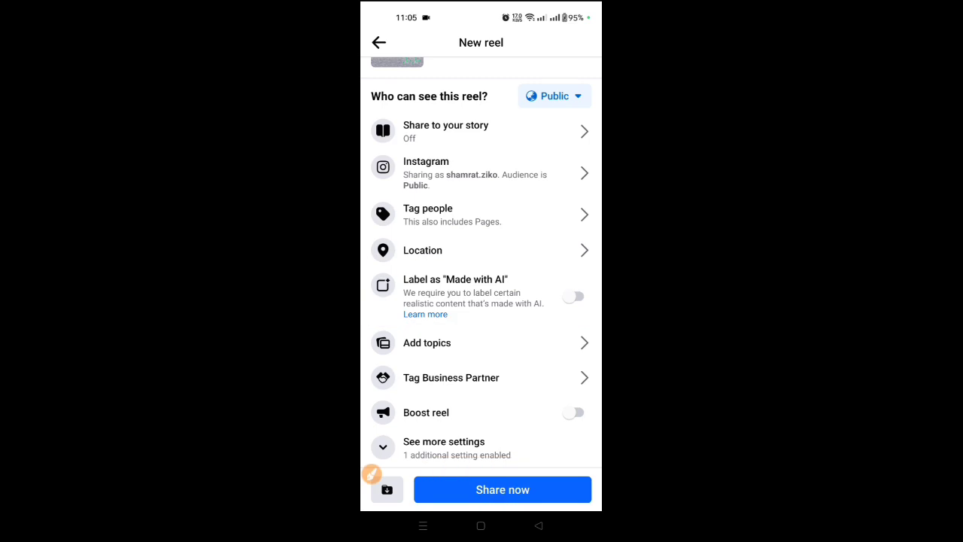
pyautogui.click(379, 42)
pyautogui.click(376, 72)
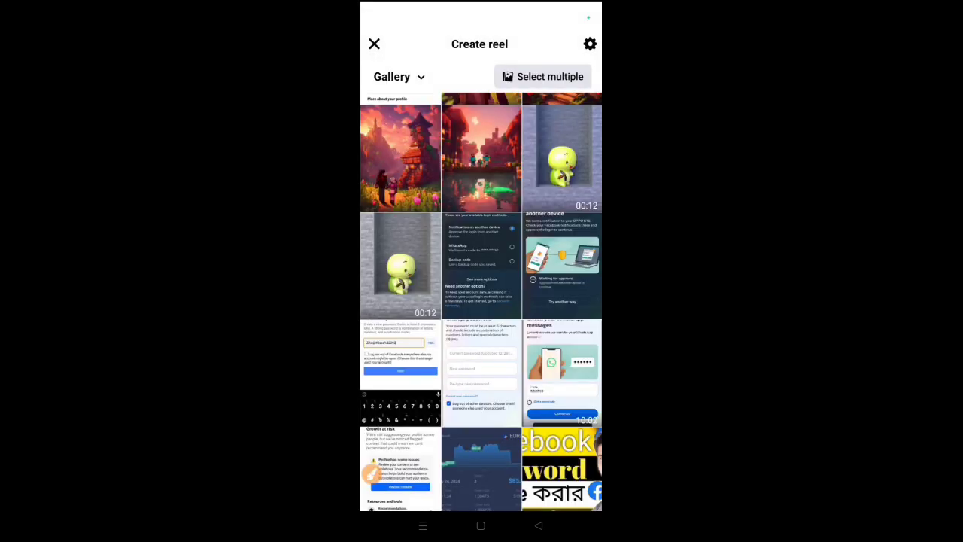
# Step: Close the reel creator without posting and refresh the home feed from the top
pyautogui.click(374, 44)
pyautogui.scroll(-5, 480, 301)
pyautogui.scroll(-5, 480, 301)
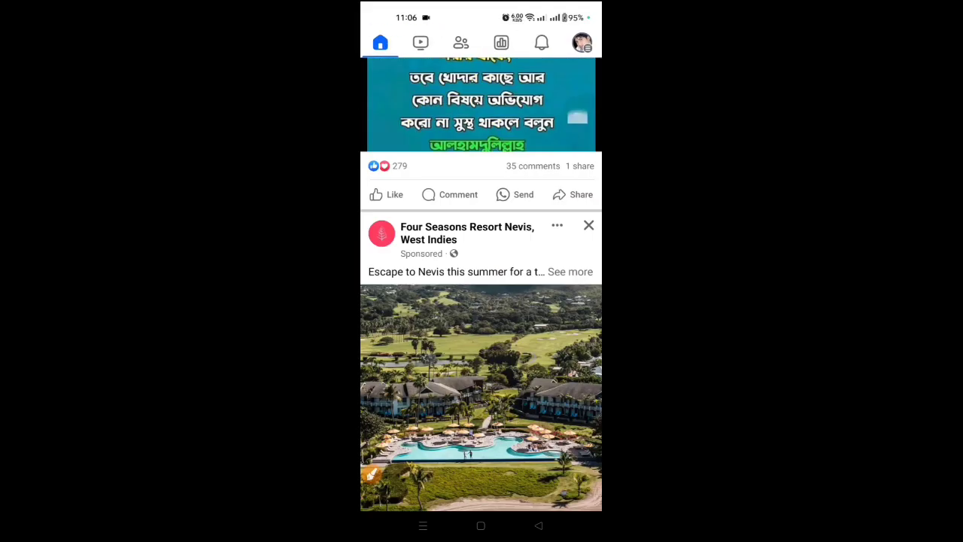
pyautogui.scroll(-5, 481, 301)
pyautogui.scroll(-5, 481, 301)
pyautogui.scroll(-5, 481, 301)
pyautogui.scroll(-3, 481, 301)
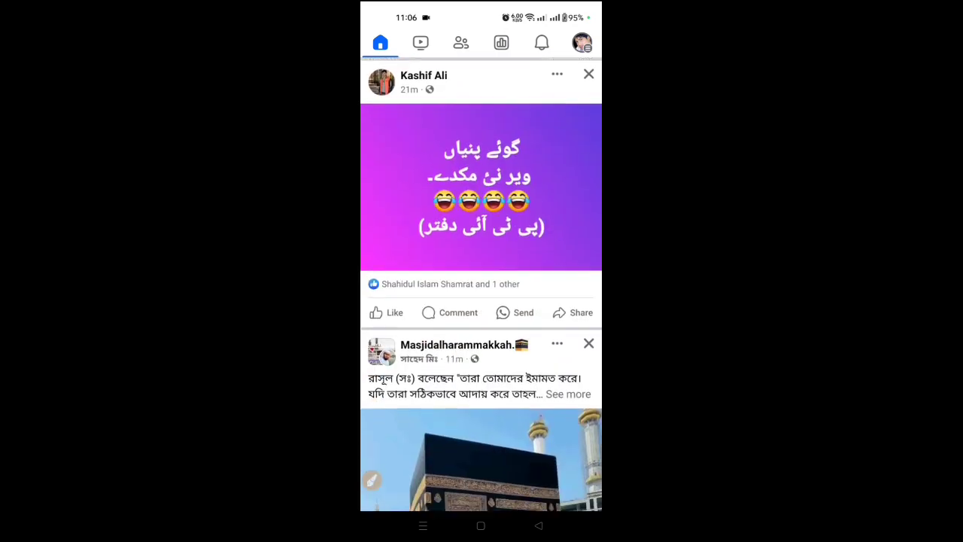
pyautogui.scroll(-5, 481, 300)
pyautogui.scroll(-5, 481, 301)
pyautogui.scroll(-2, 480, 301)
pyautogui.scroll(-4, 481, 301)
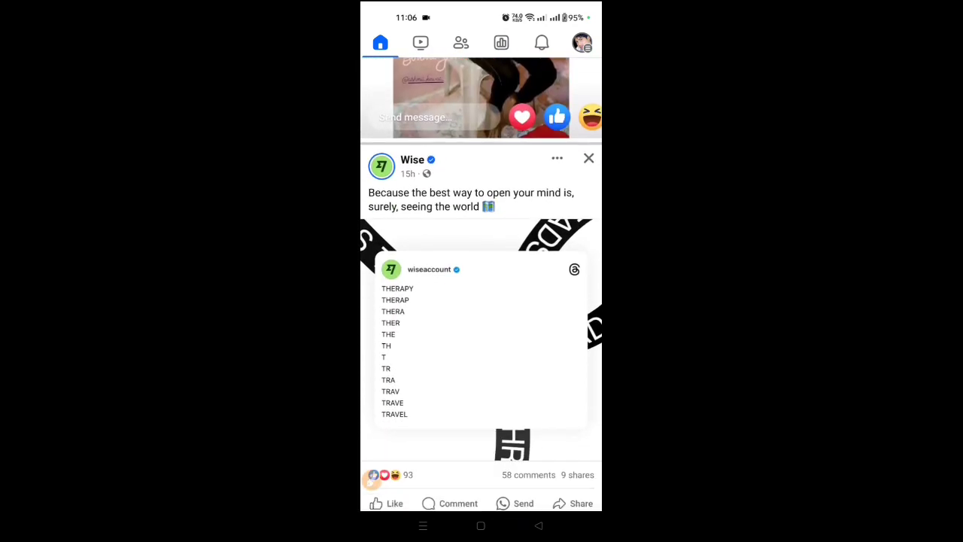
pyautogui.scroll(-3, 480, 301)
pyautogui.scroll(-5, 481, 301)
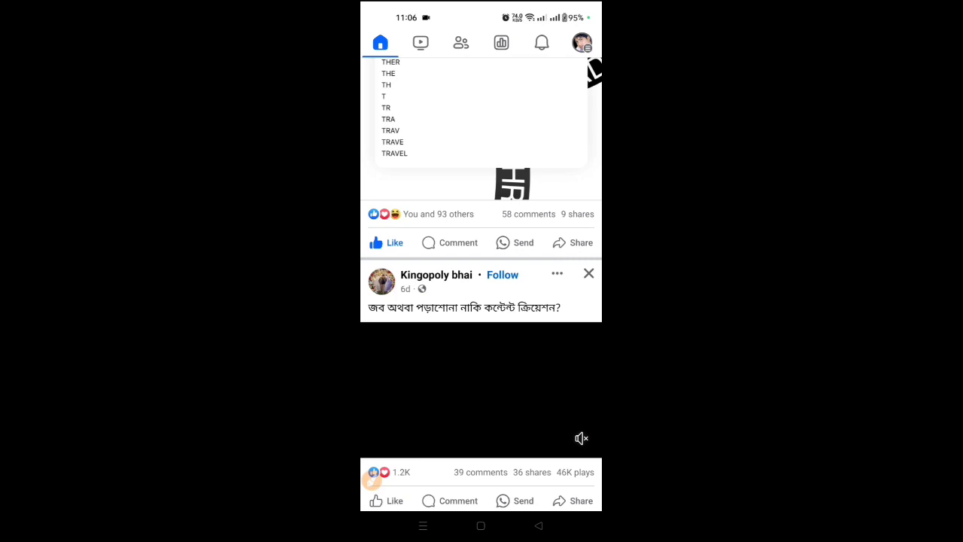
pyautogui.scroll(-5, 481, 301)
pyautogui.scroll(-2, 480, 301)
pyautogui.scroll(-5, 480, 301)
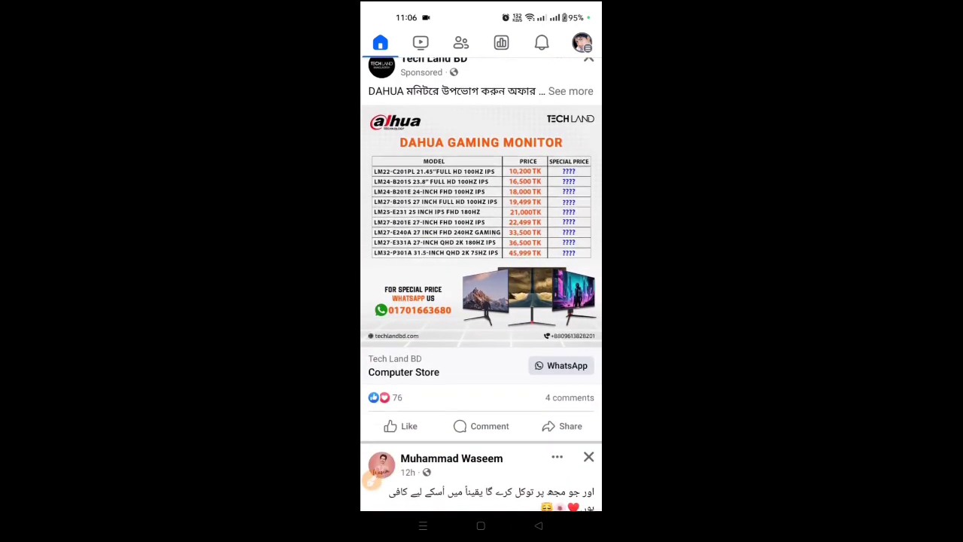
pyautogui.scroll(-4, 480, 301)
pyautogui.scroll(-1, 480, 301)
pyautogui.scroll(-5, 480, 301)
pyautogui.scroll(-5, 481, 301)
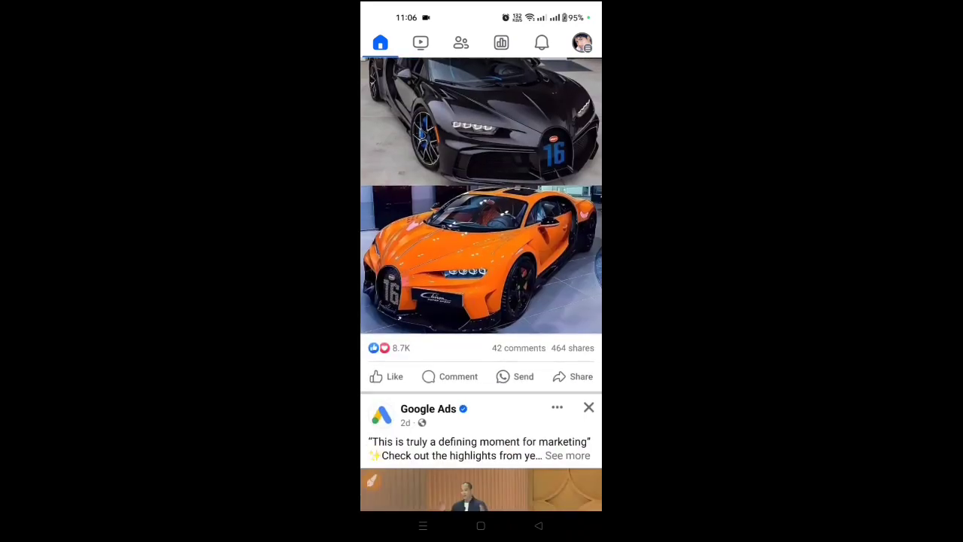
pyautogui.scroll(-3, 480, 300)
pyautogui.scroll(-2, 480, 300)
pyautogui.scroll(-5, 480, 301)
pyautogui.scroll(-4, 481, 301)
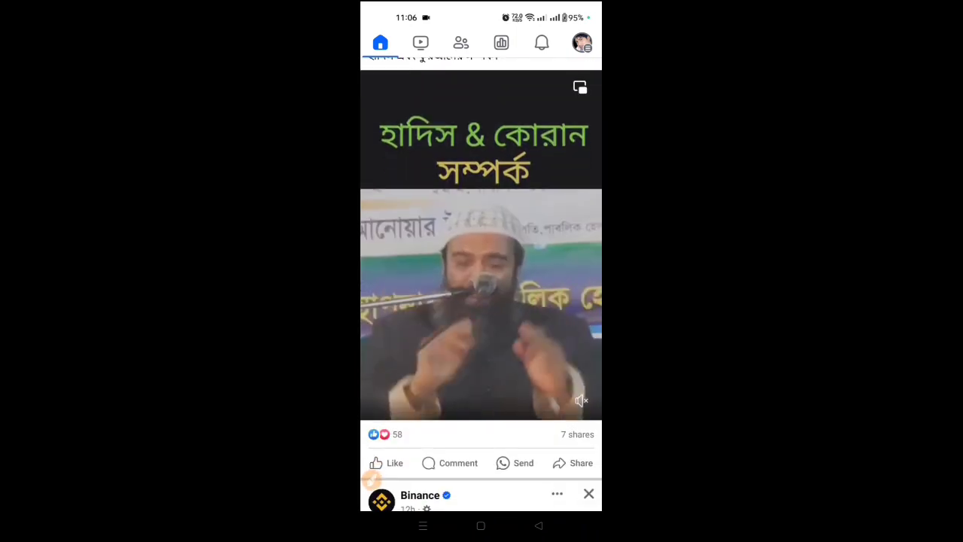
pyautogui.click(380, 43)
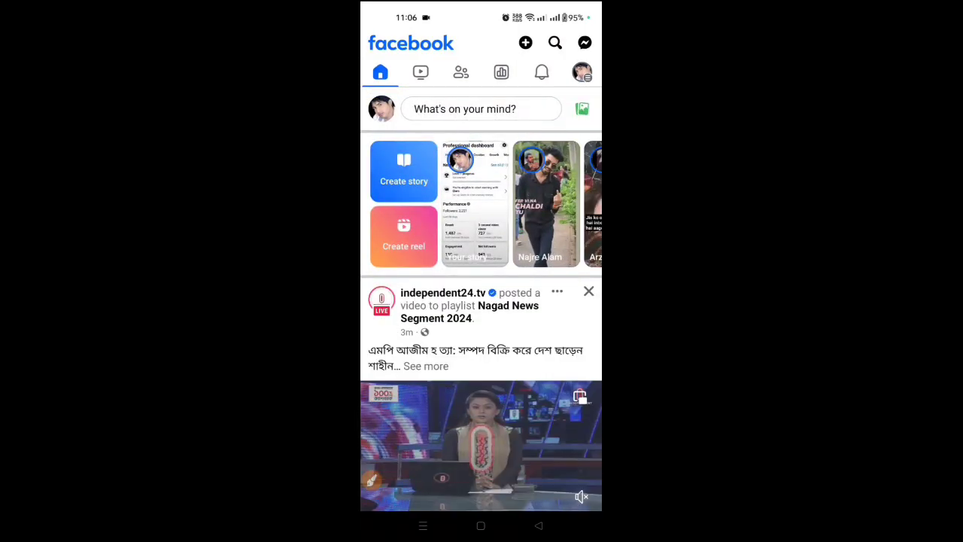
# Step: Start a new reel with a gallery video and proceed to its New reel share screen
pyautogui.click(403, 235)
pyautogui.scroll(-4, 480, 301)
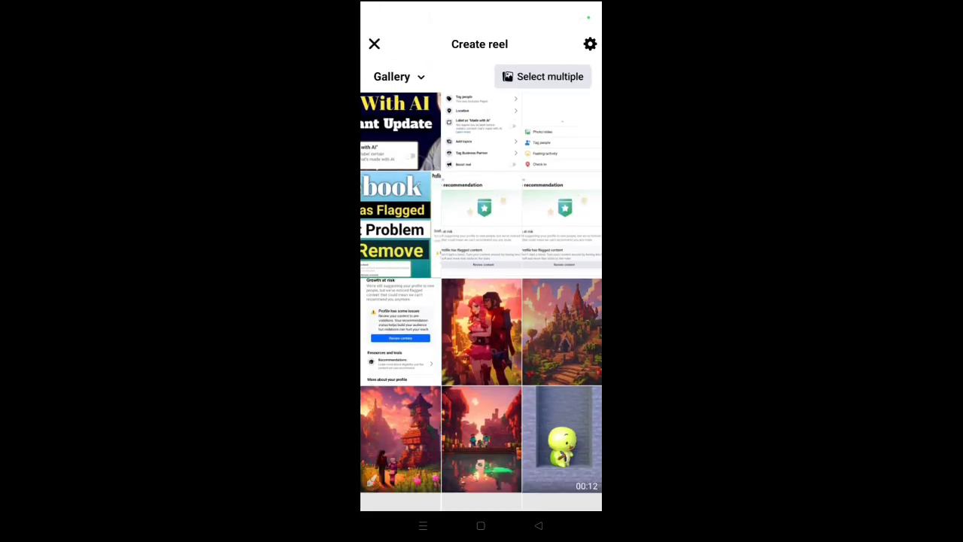
pyautogui.scroll(-4, 480, 301)
pyautogui.click(400, 333)
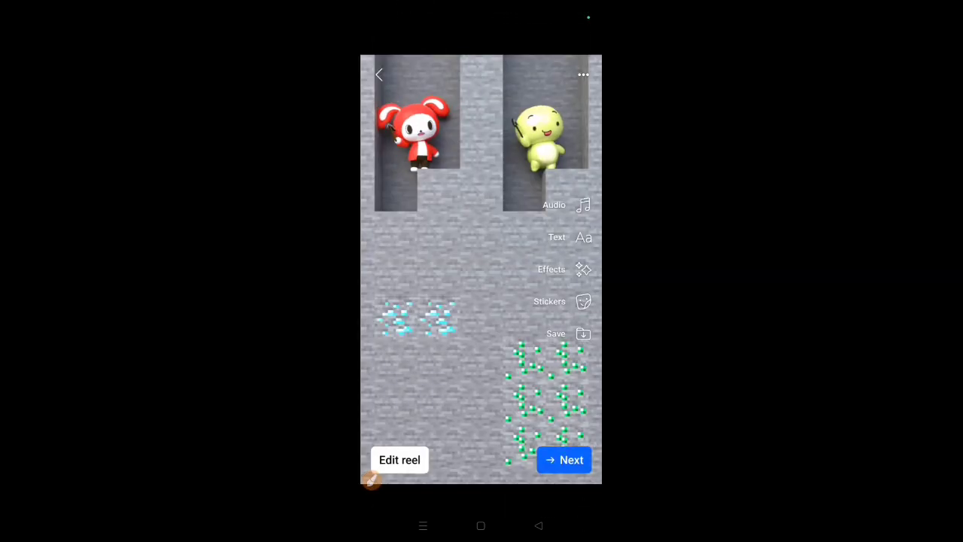
pyautogui.click(563, 488)
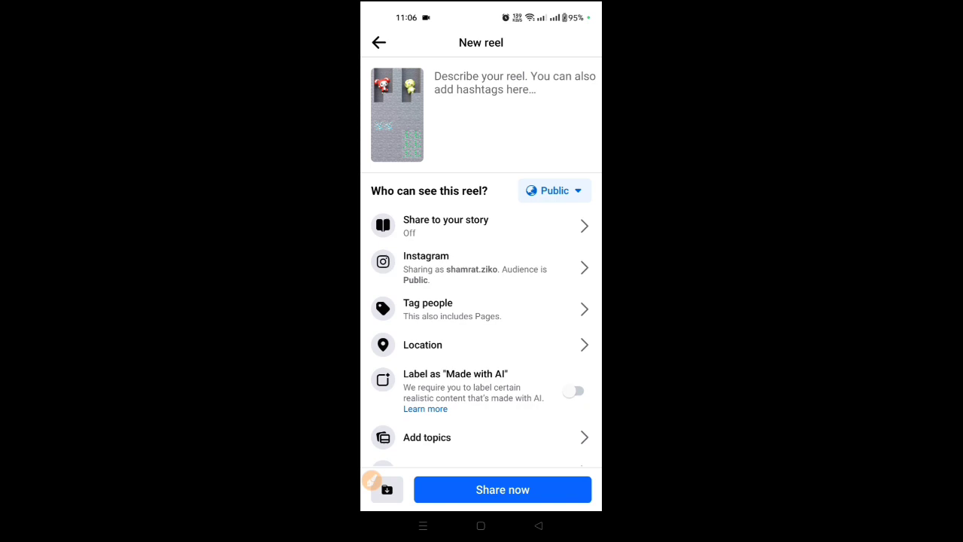
pyautogui.scroll(-3, 480, 301)
# Step: Review the share settings, audience Public and 'Label as Made with AI' toggle off, without sharing
pyautogui.click(371, 480)
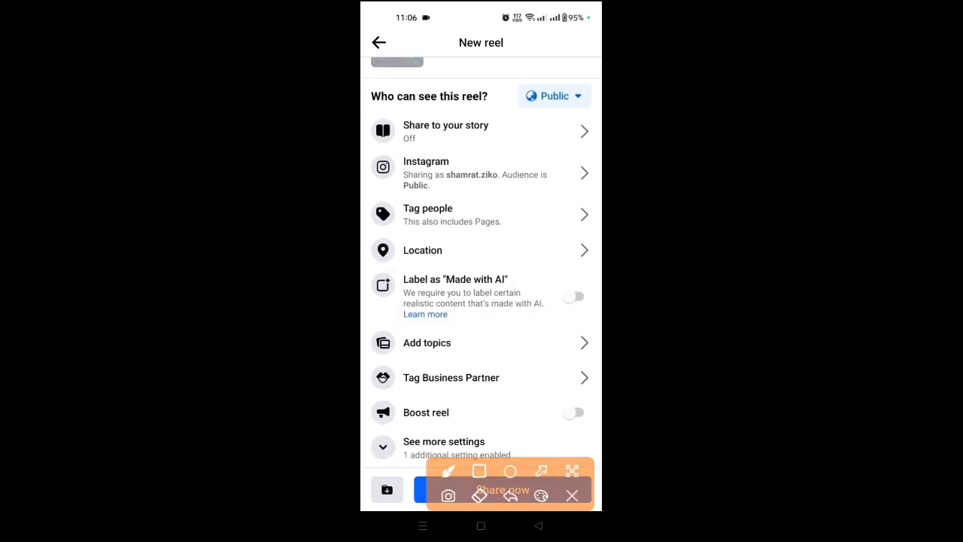
pyautogui.click(478, 471)
pyautogui.moveTo(367, 264)
pyautogui.mouseDown()
pyautogui.moveTo(375, 281)
pyautogui.moveTo(591, 322)
pyautogui.mouseUp()
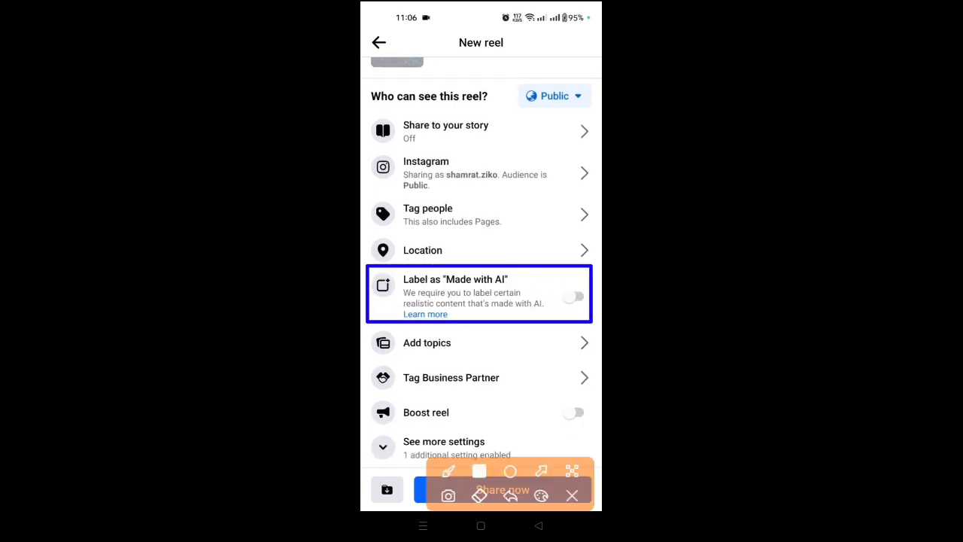
pyautogui.moveTo(555, 154); pyautogui.dragTo(436, 307)
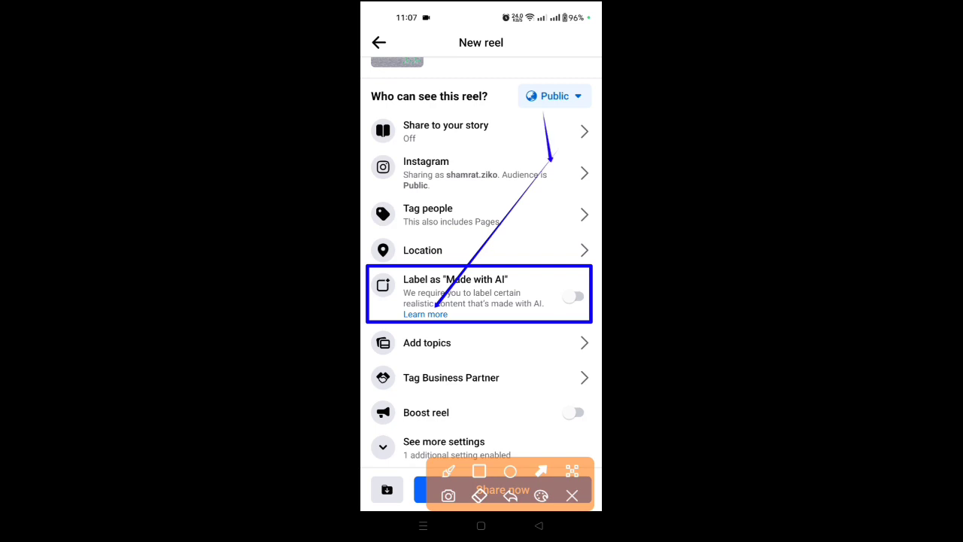
pyautogui.moveTo(545, 113); pyautogui.dragTo(573, 292)
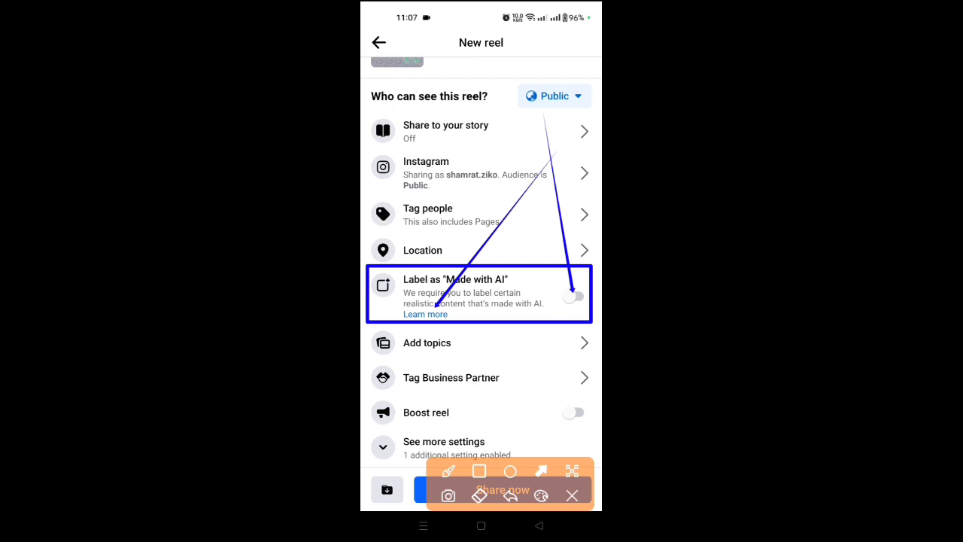
pyautogui.click(571, 494)
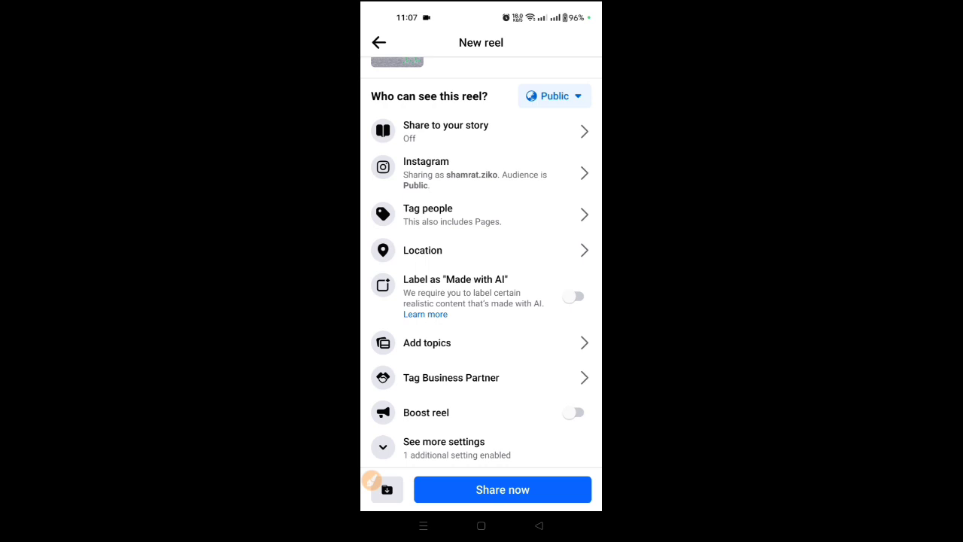
pyautogui.click(372, 480)
pyautogui.click(541, 470)
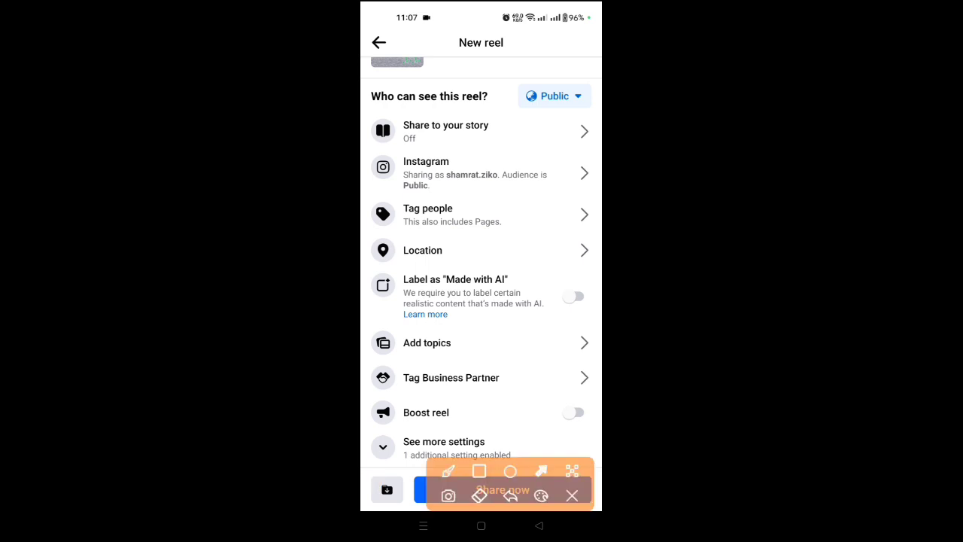
pyautogui.moveTo(513, 158); pyautogui.dragTo(588, 312)
pyautogui.click(478, 470)
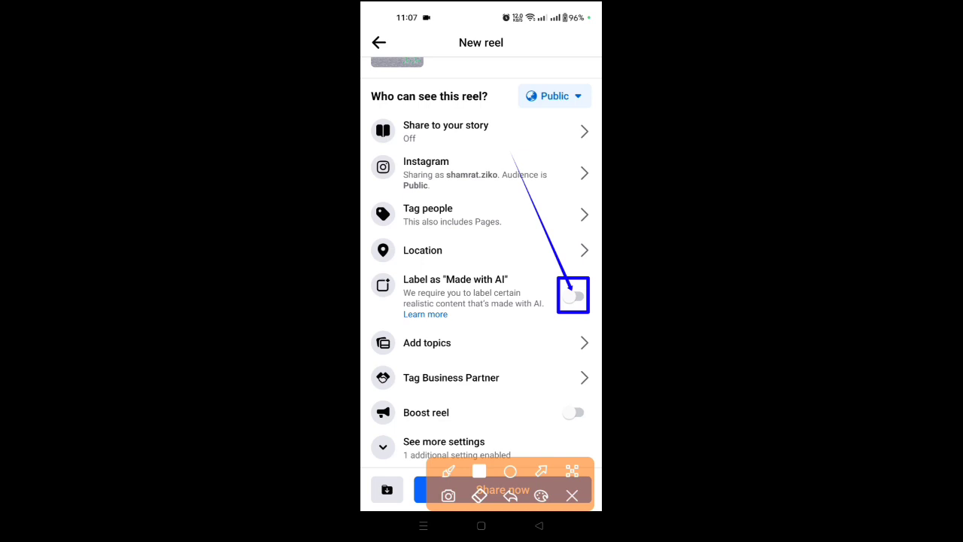
pyautogui.click(571, 495)
pyautogui.click(481, 296)
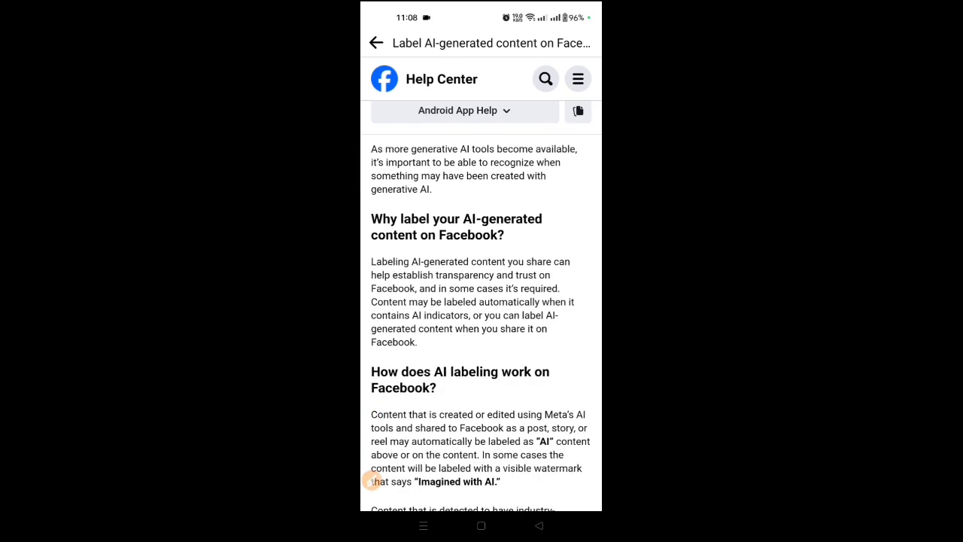
pyautogui.scroll(-10, 481, 301)
pyautogui.scroll(-5, 481, 301)
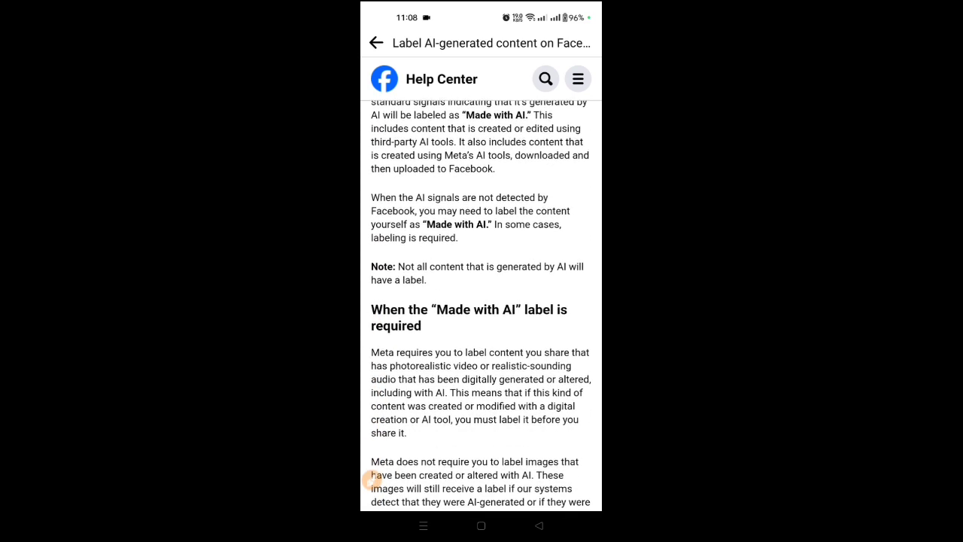
pyautogui.scroll(-10, 482, 301)
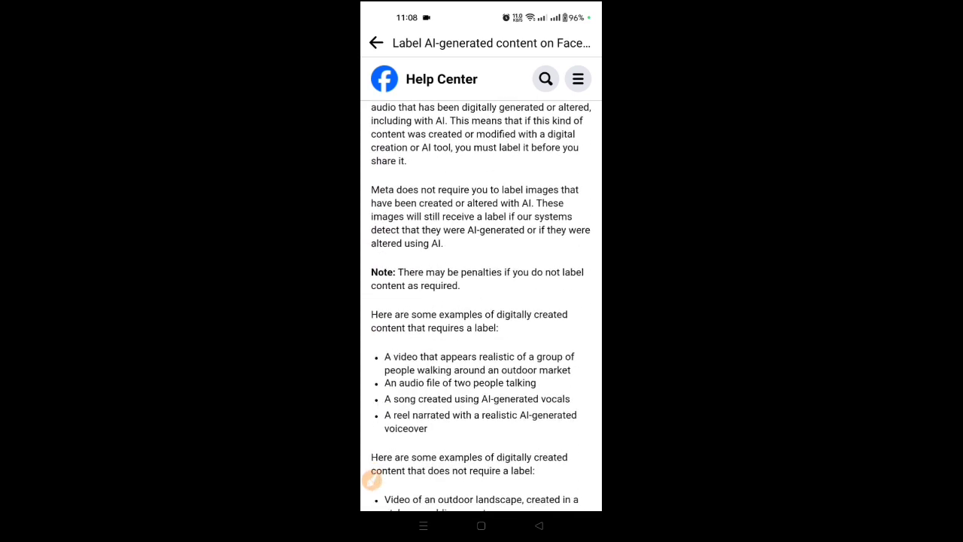
pyautogui.scroll(-8, 482, 301)
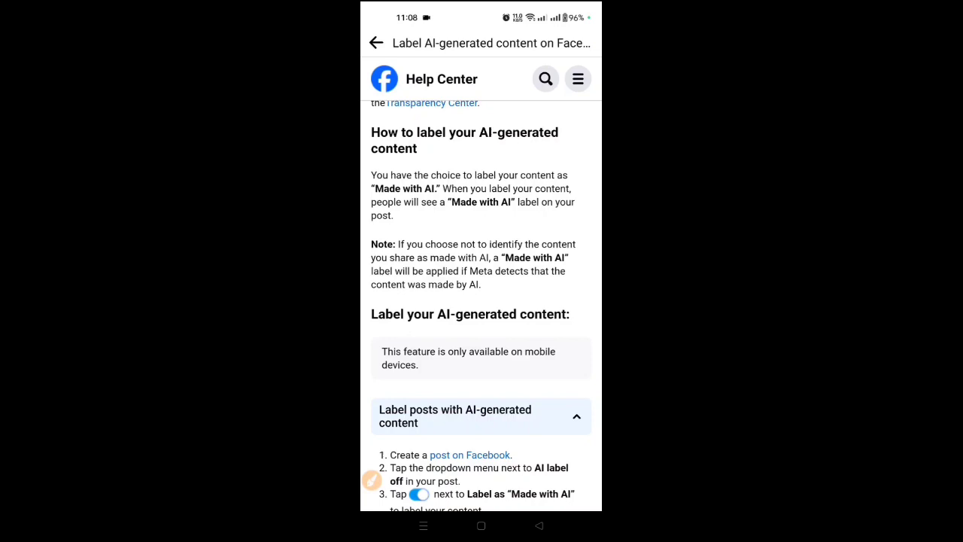
pyautogui.scroll(-10, 482, 301)
pyautogui.scroll(-7, 481, 301)
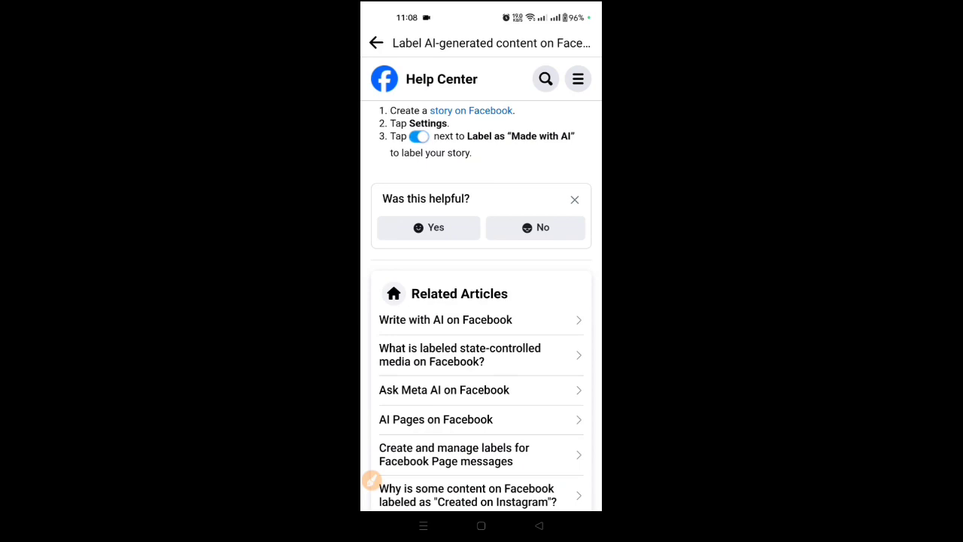
pyautogui.scroll(-8, 481, 301)
pyautogui.scroll(-4, 481, 300)
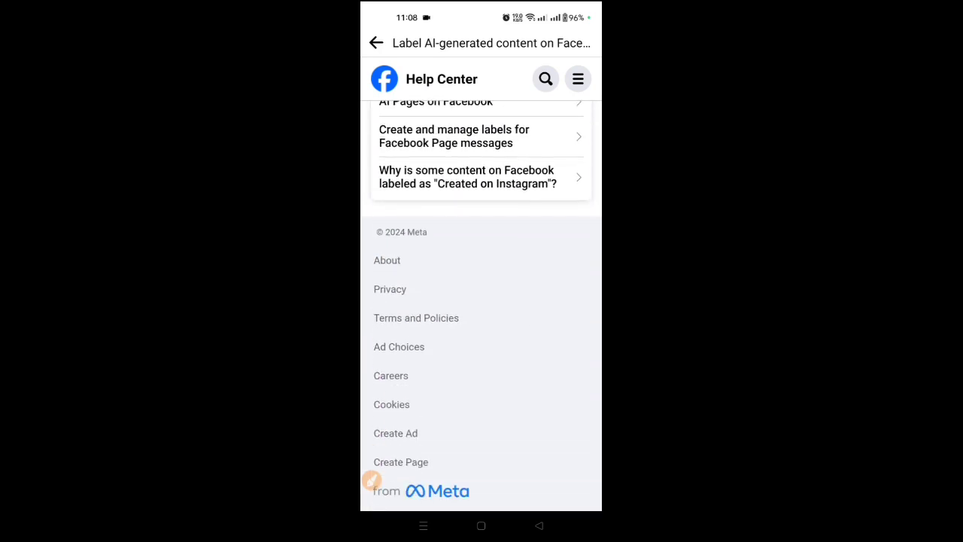
pyautogui.scroll(15, 482, 300)
pyautogui.scroll(10, 482, 301)
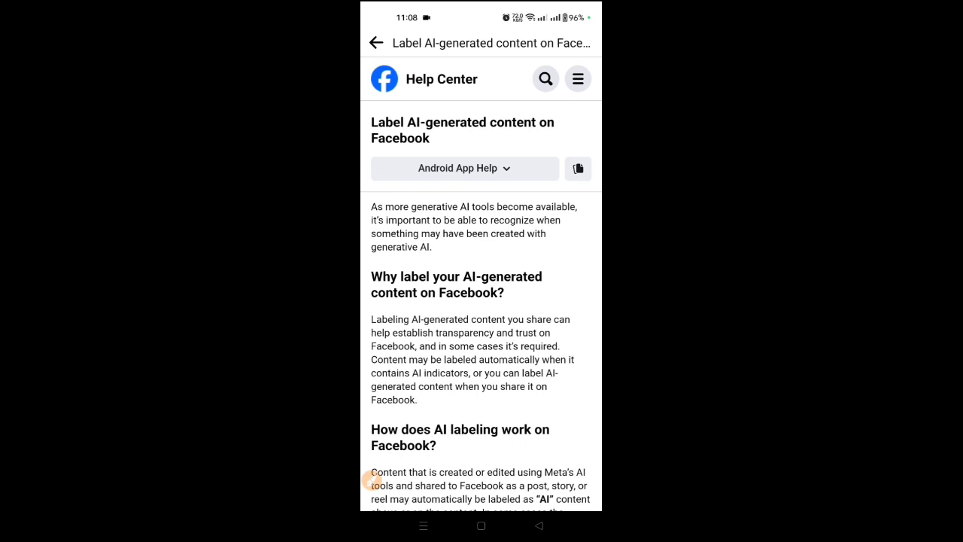
pyautogui.click(376, 43)
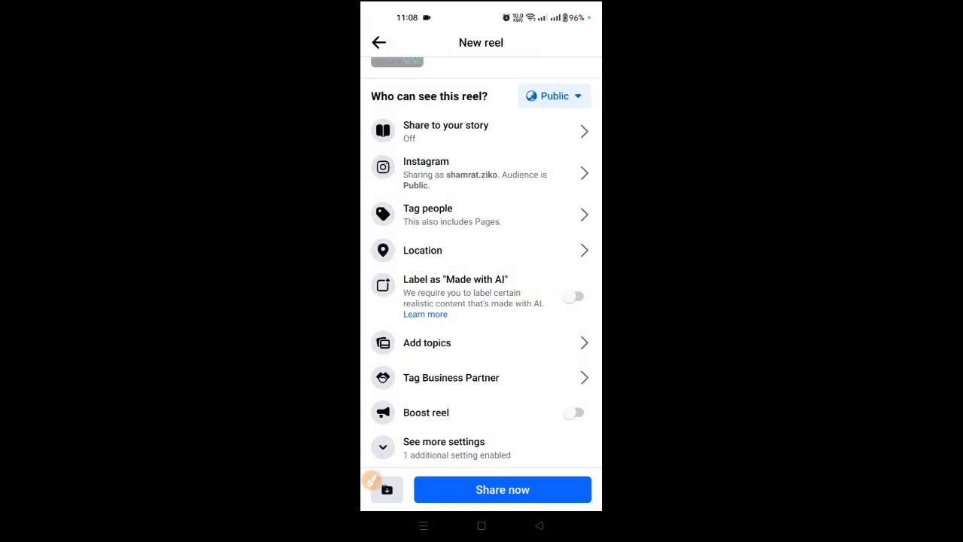
pyautogui.scroll(3, 481, 264)
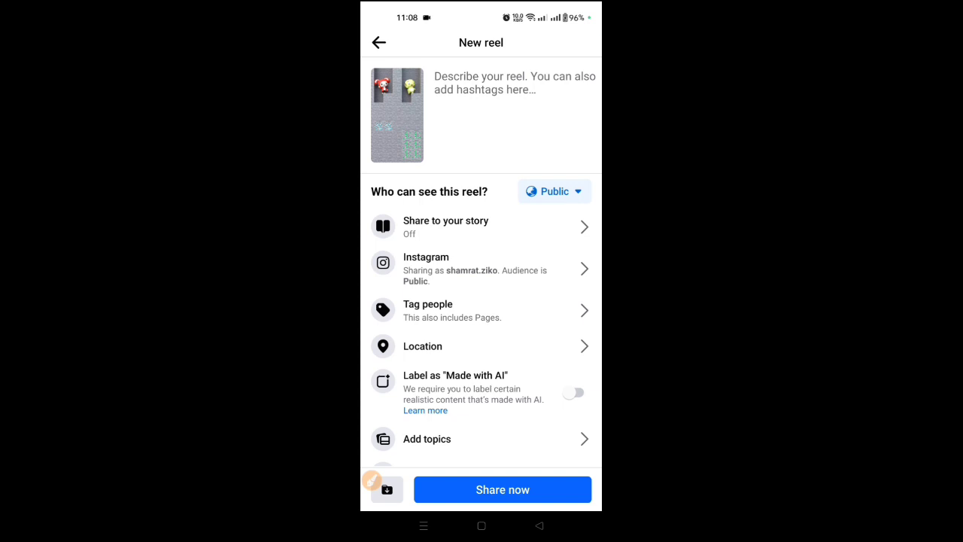
pyautogui.scroll(-3, 481, 301)
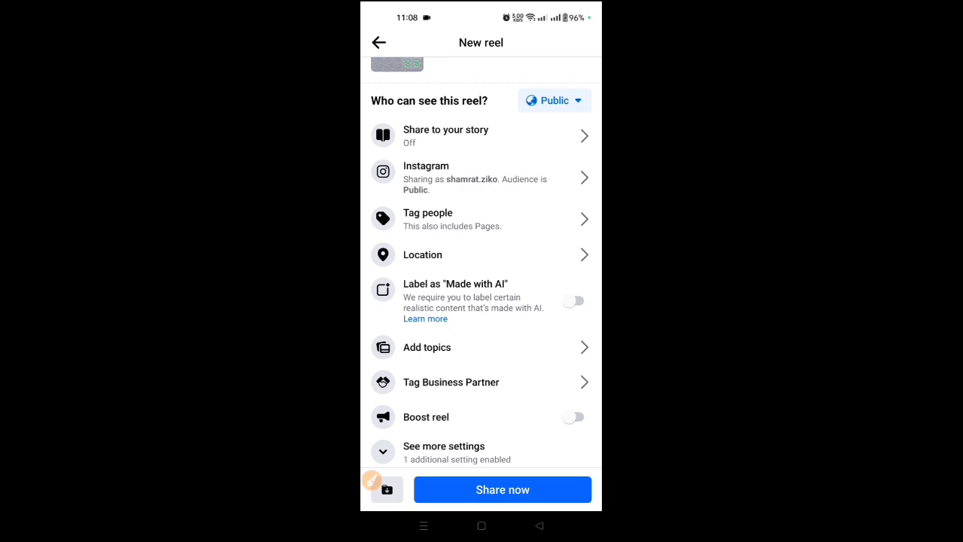
pyautogui.scroll(3, 481, 263)
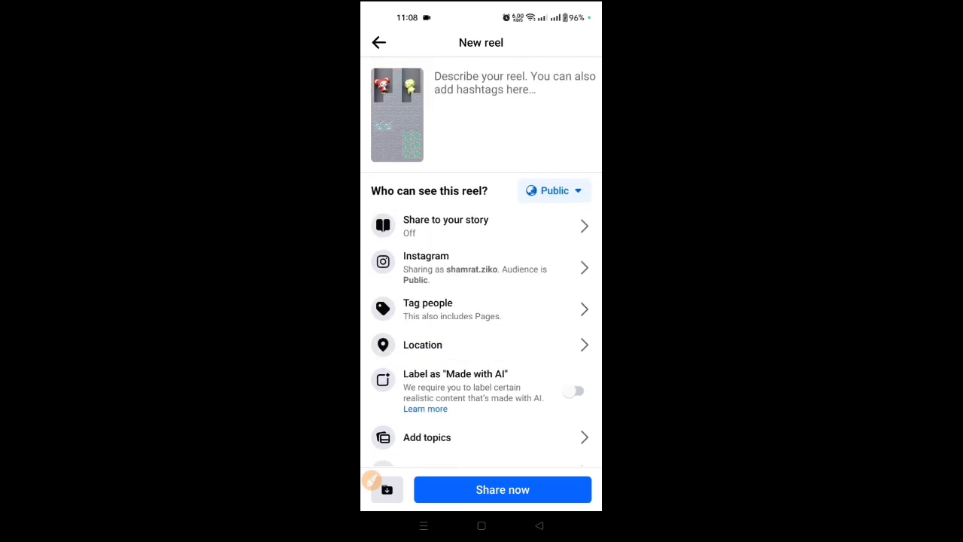